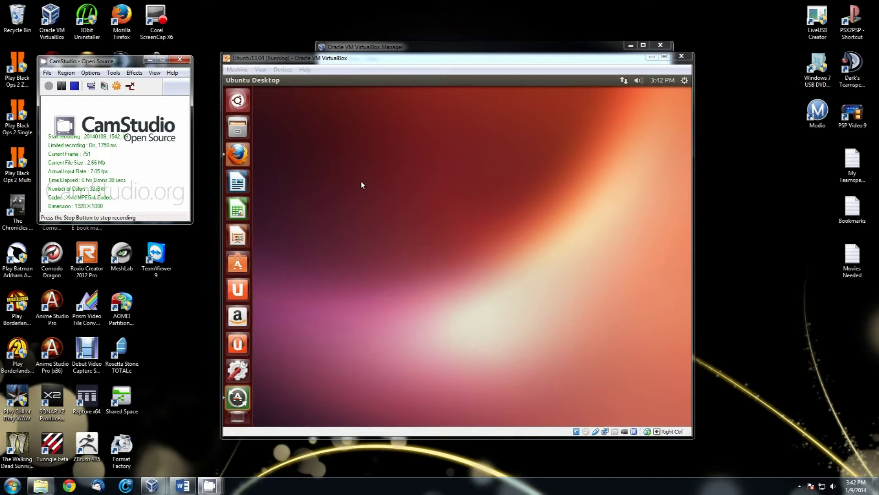
Set the desktop wallpaper to Winter Fog through Change Desktop Background, then close Appearance.
right_click(377, 177)
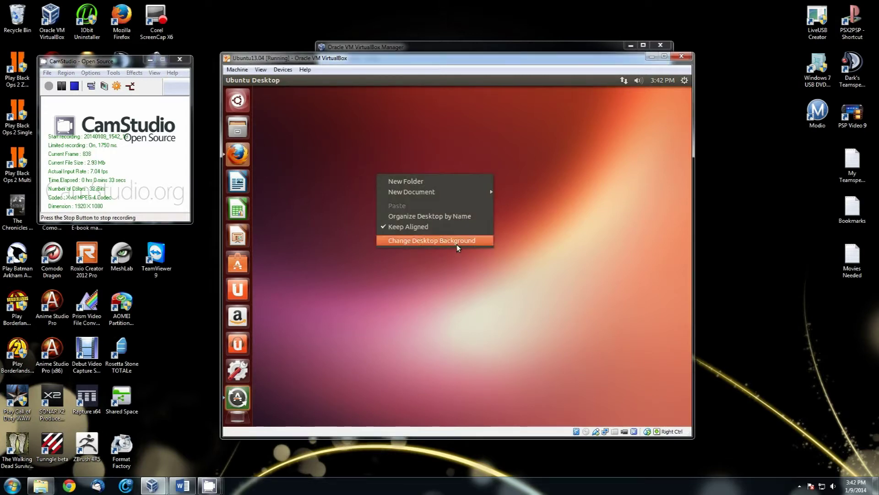
left_click(457, 244)
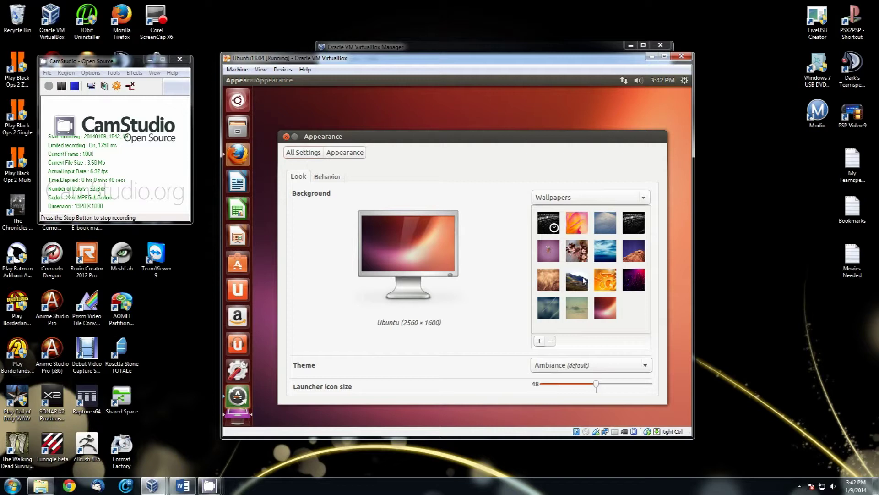
left_click(579, 305)
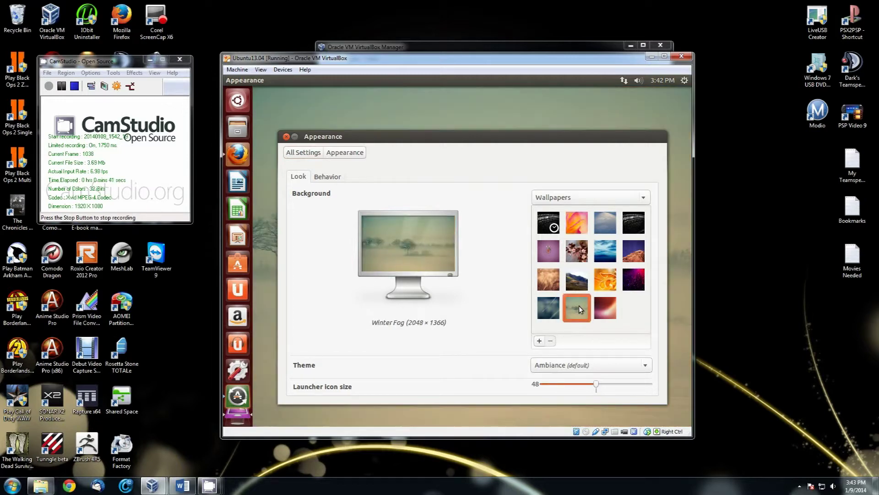
left_click(286, 136)
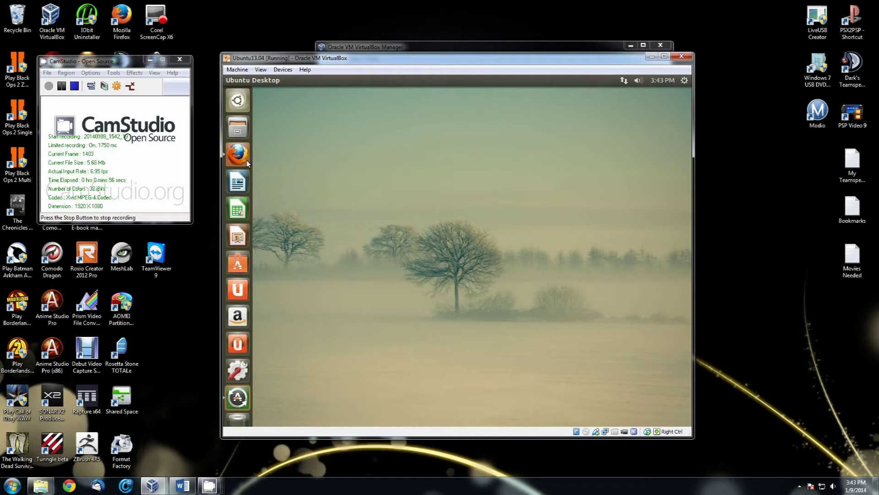
left_click(243, 130)
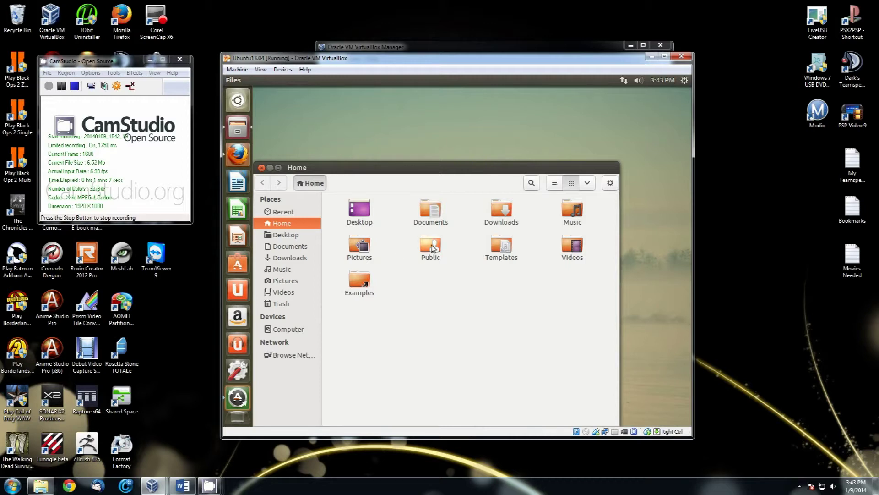
Set the orange Ubuntu jpg in Downloads as wallpaper, replacing the existing copy, and close Files.
double_click(499, 212)
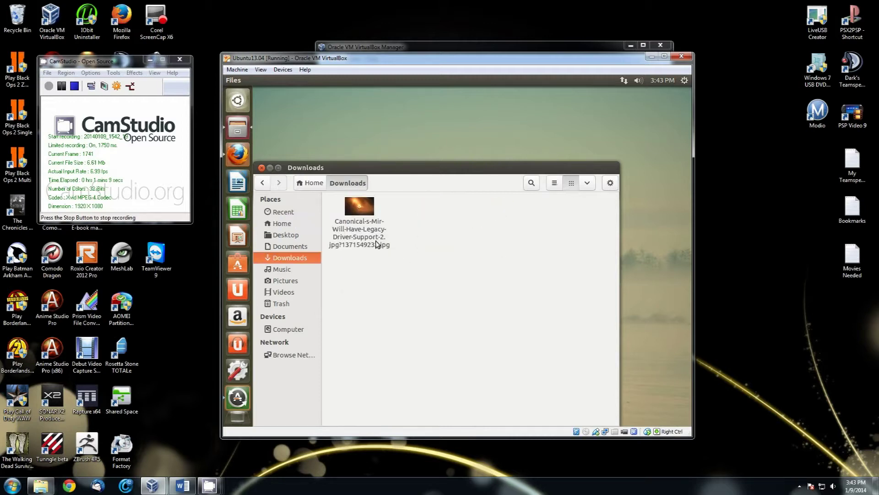
left_click(364, 211)
right_click(364, 211)
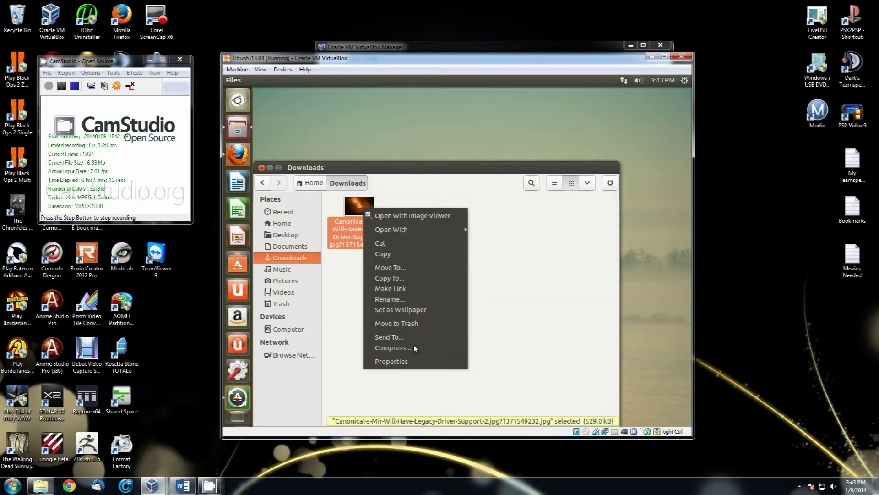
left_click(394, 309)
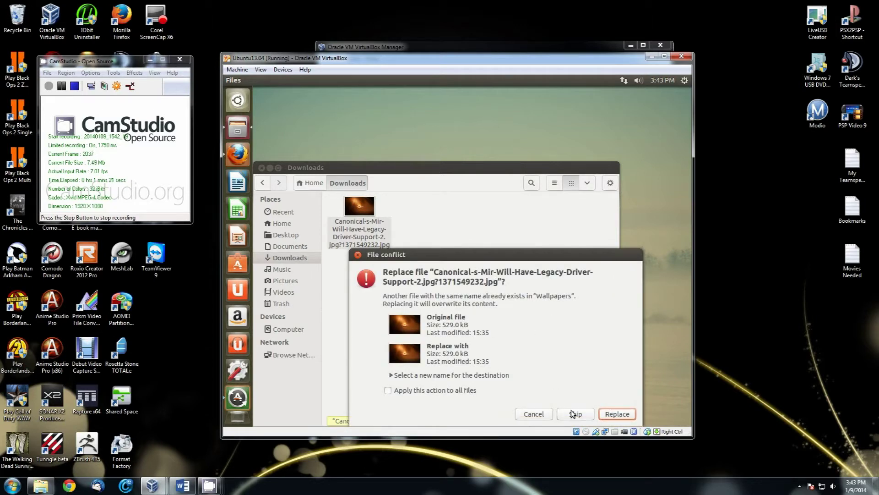
left_click(625, 413)
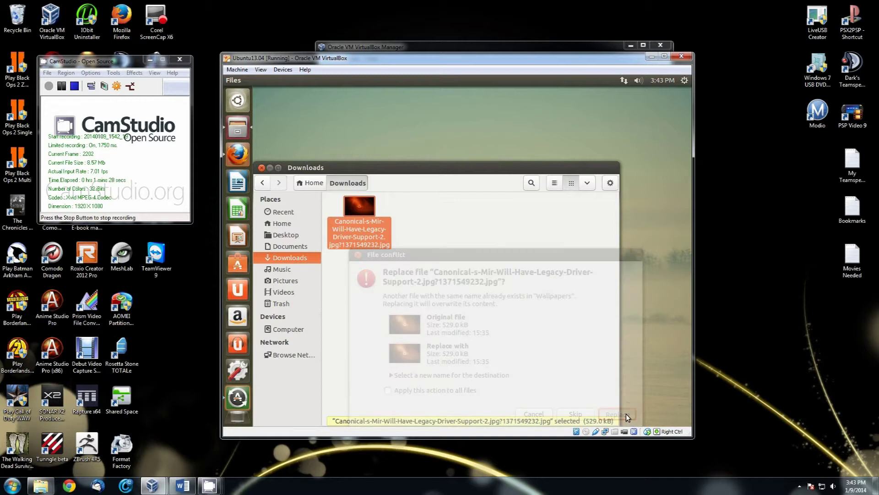
left_click(261, 168)
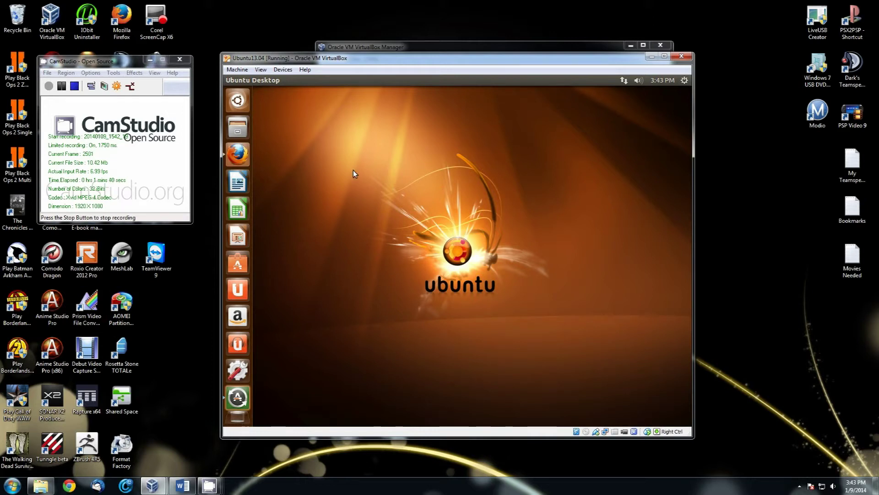
left_click(237, 155)
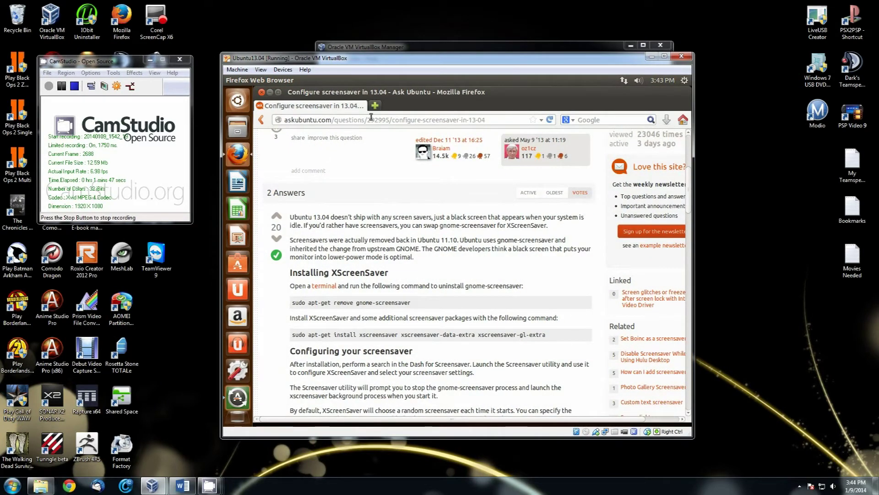
Select the 'Configure screensaver in 13.04' page address, then bring up the Dash search.
left_click(441, 119)
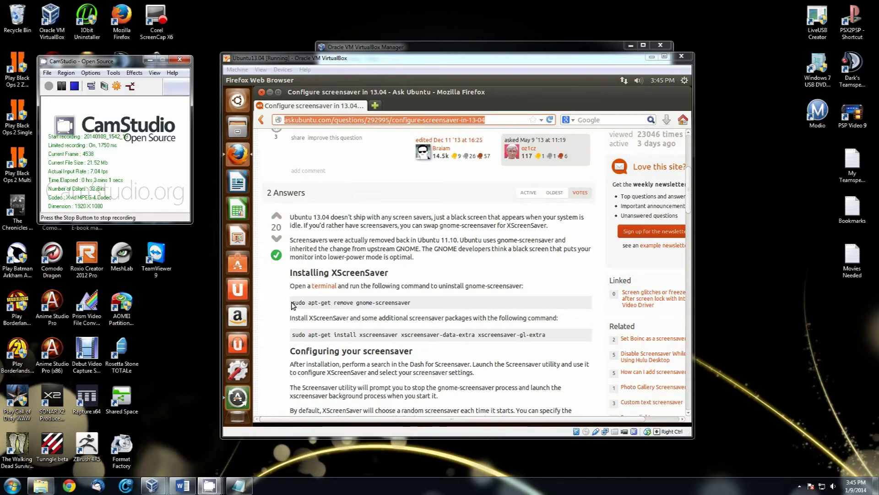
left_click(242, 101)
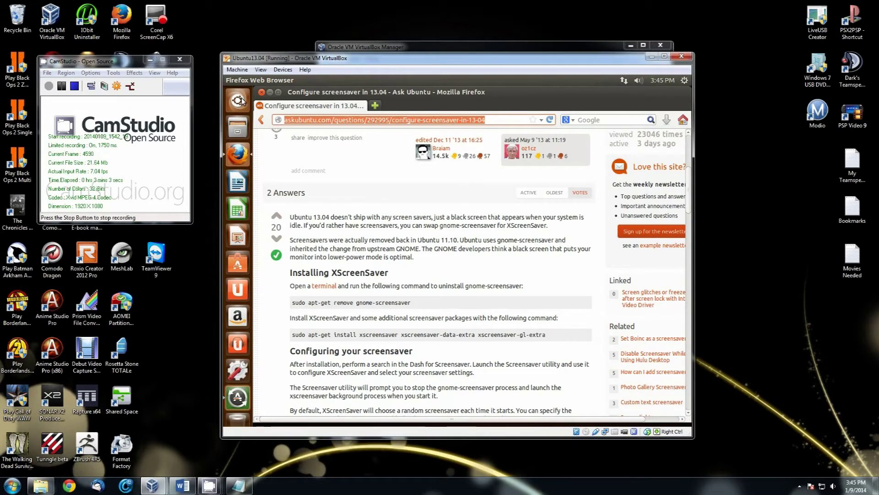
left_click(243, 101)
Search the Dash for 'terminal', launch Terminal, and bring the Ask Ubuntu page back.
type("scree")
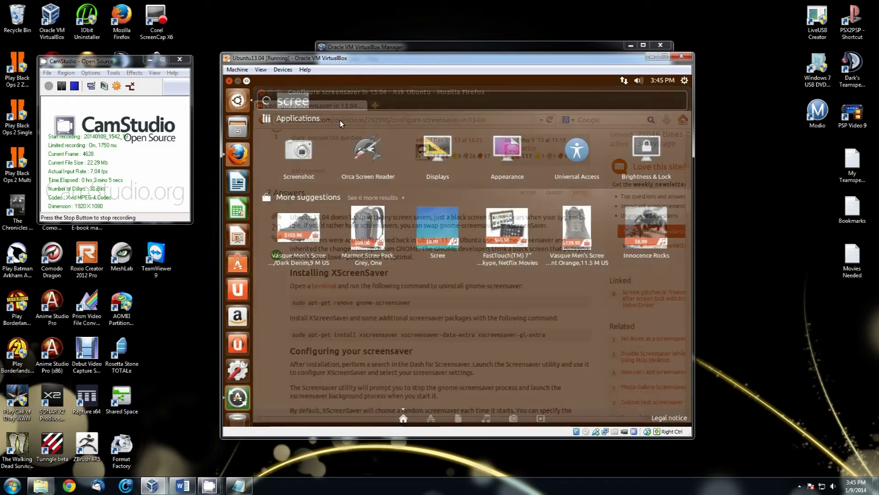
type("t")
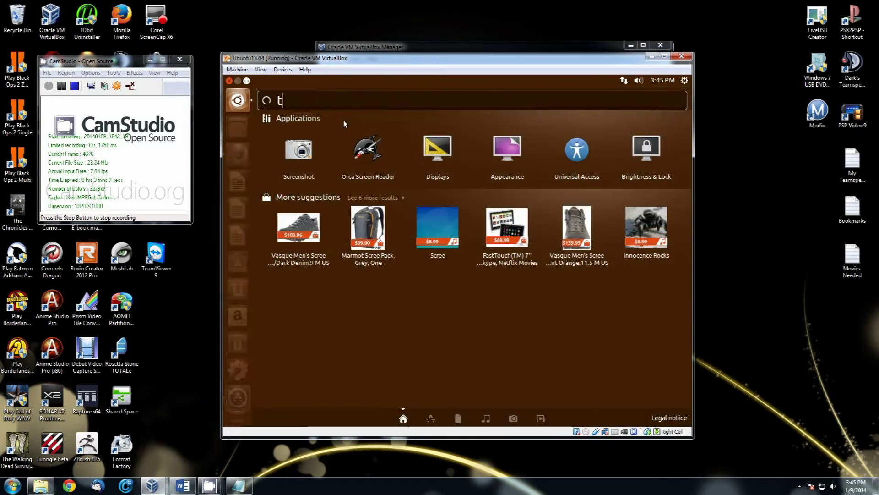
type("ermi")
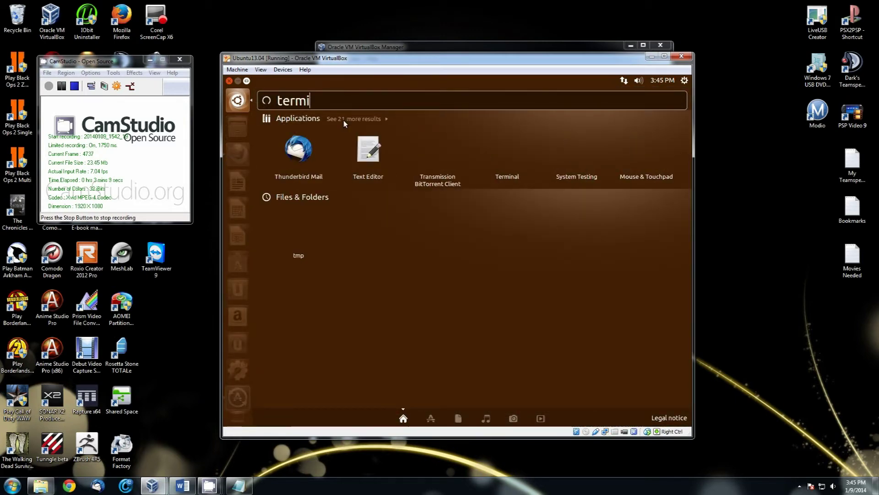
type("nal")
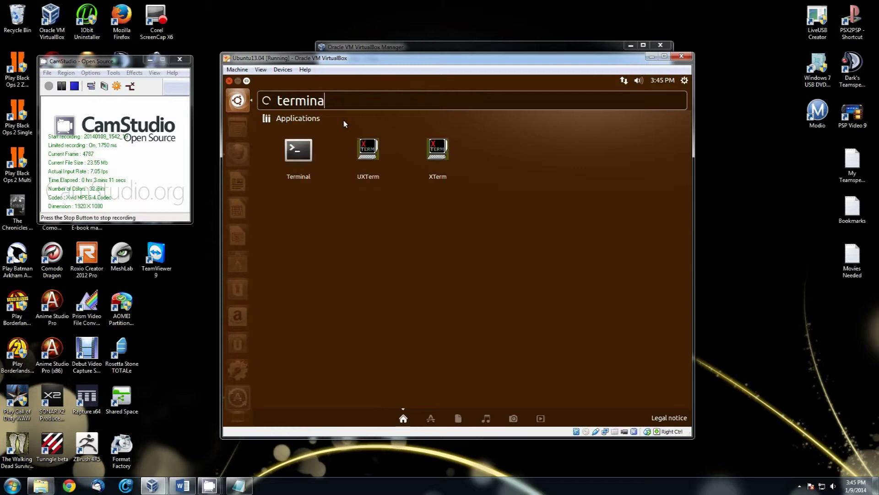
left_click(297, 152)
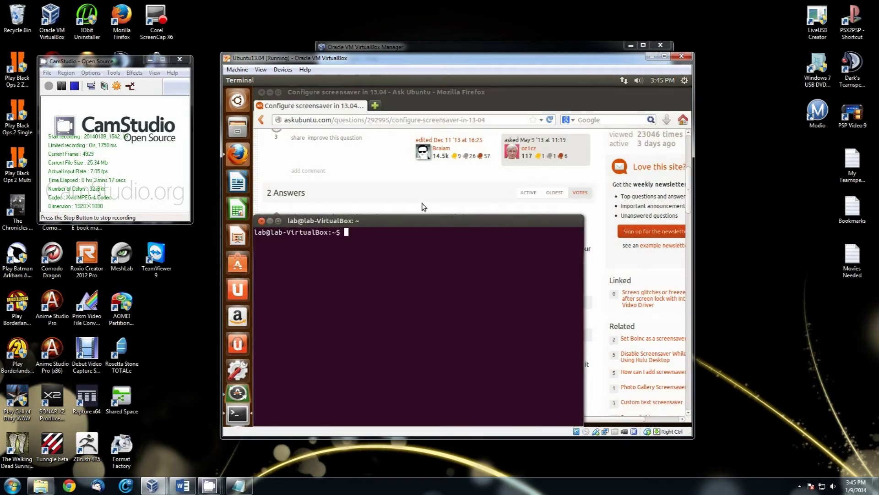
left_click(408, 194)
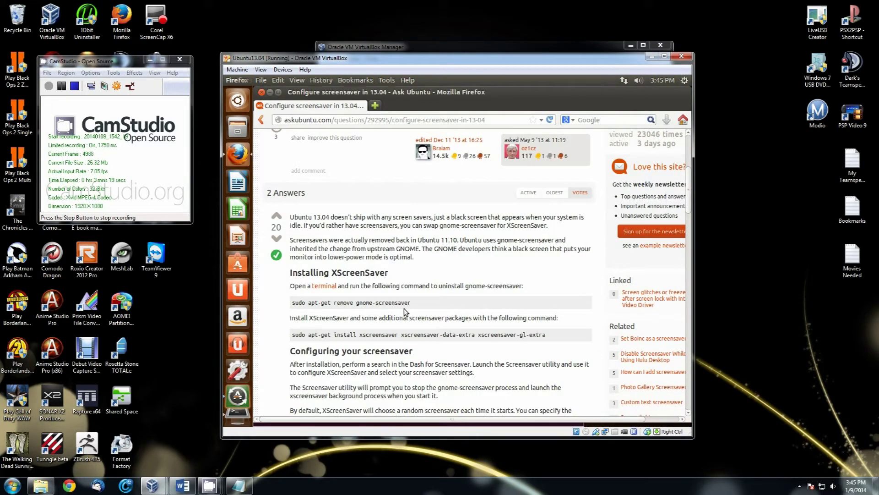
Copy the 'sudo apt-get remove gnome-screensaver' line from the answer and return to Terminal.
left_click_drag(417, 301, 287, 304)
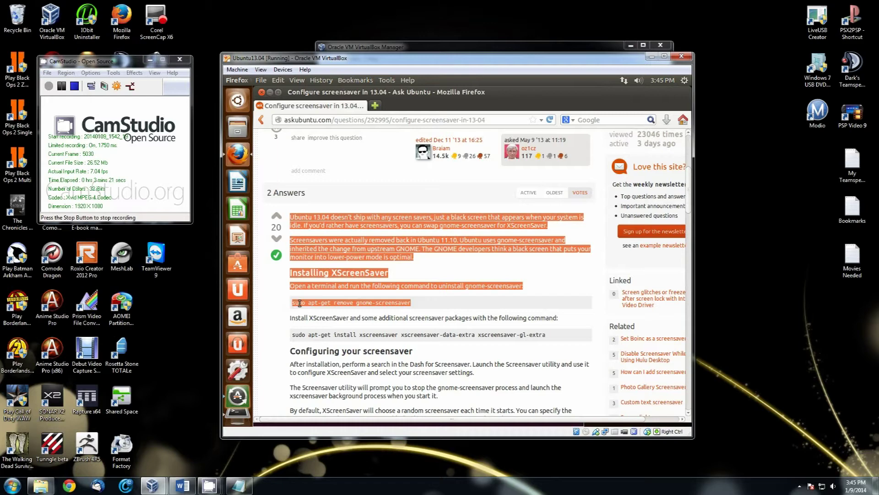
left_click_drag(405, 309, 332, 305)
left_click(293, 310)
triple_click(292, 304)
right_click(297, 304)
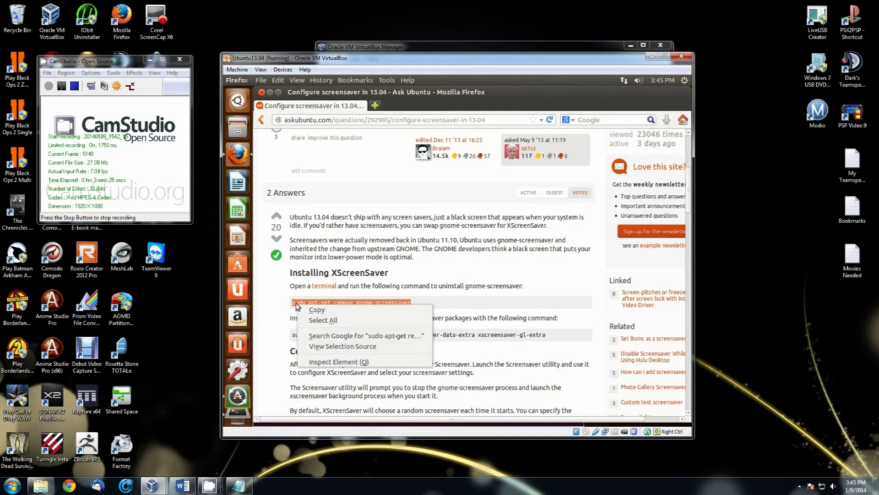
left_click(316, 310)
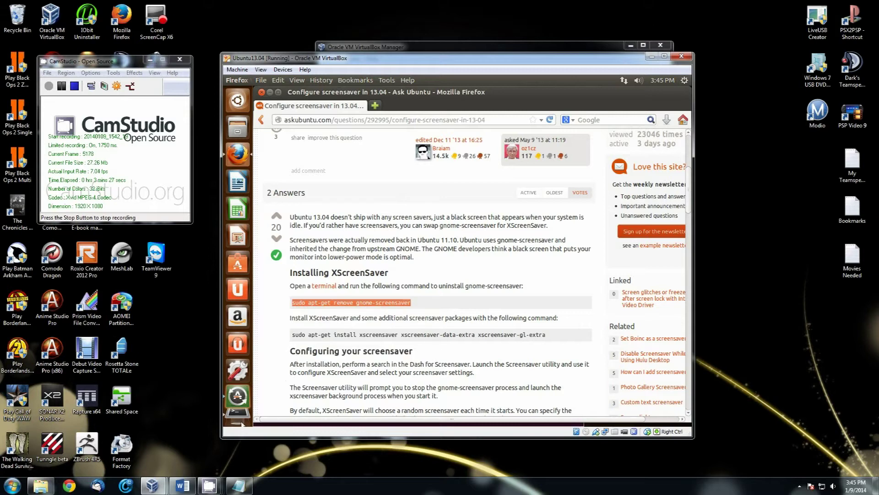
left_click(236, 386)
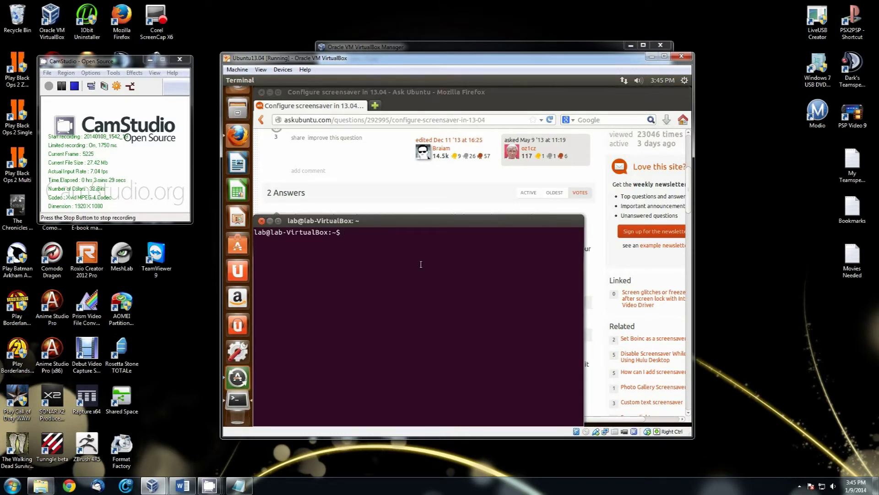
Paste and run 'sudo apt-get remove gnome-screensaver', giving the sudo password and confirming with y.
right_click(392, 242)
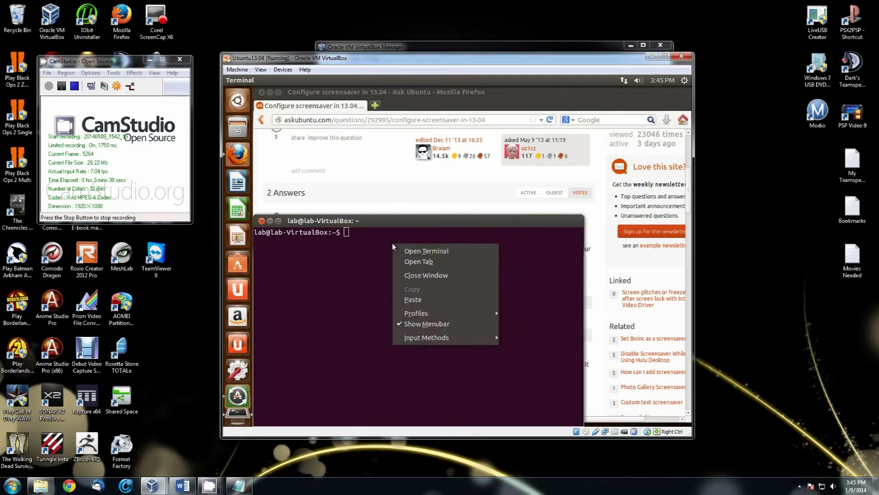
left_click(421, 301)
key("Return")
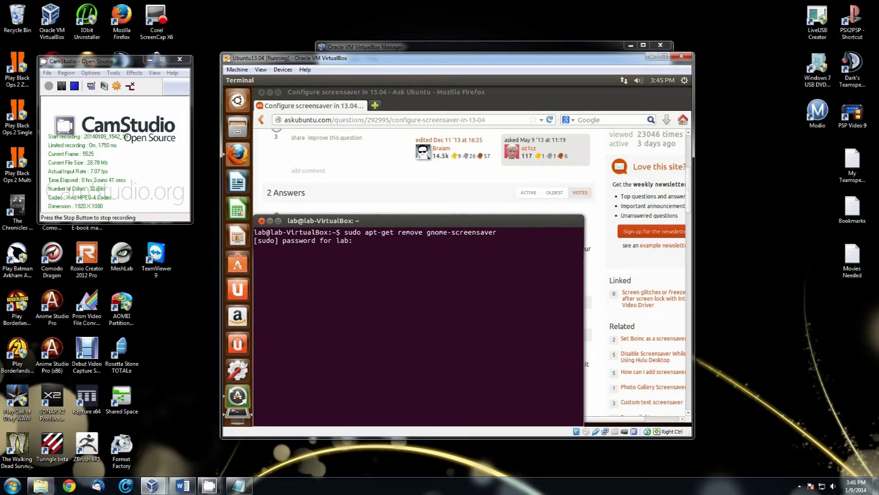
key("Return")
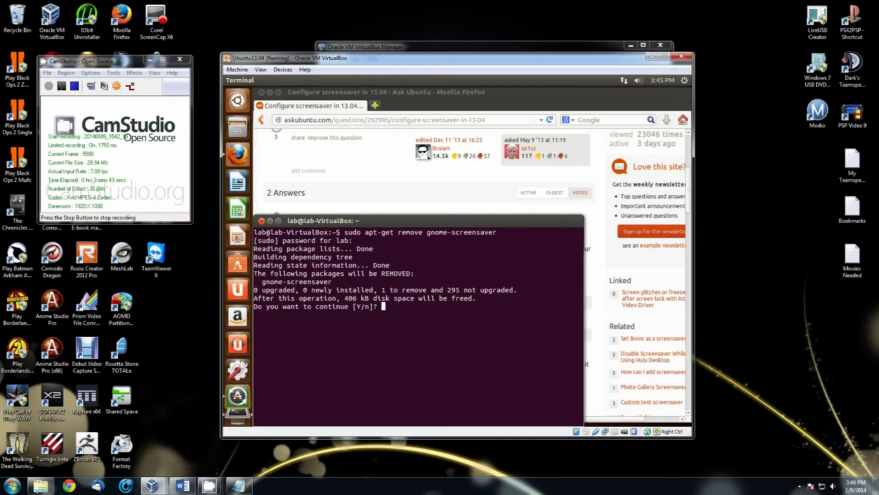
type("y")
key("Return")
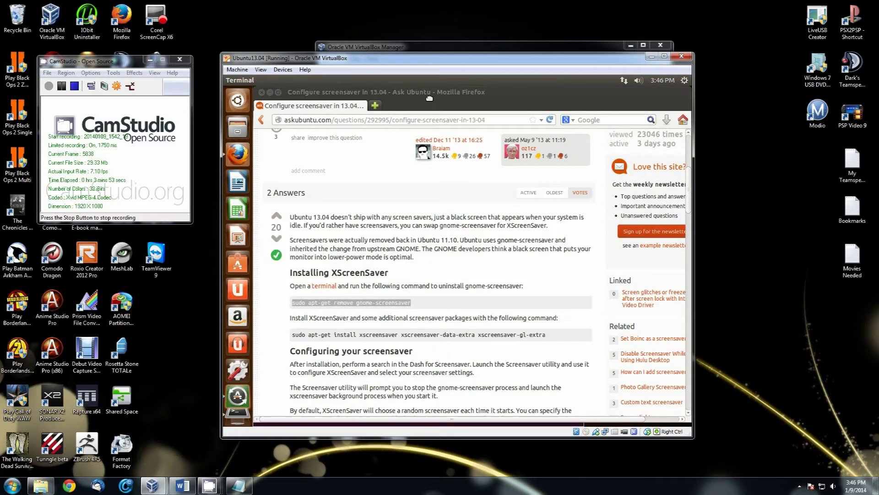
Copy the 'sudo apt-get install xscreensaver xscreensaver-data-extra xscreensaver-gl-extra' command into the clipboard.
left_click(417, 133)
left_click_drag(293, 335, 548, 337)
right_click(546, 335)
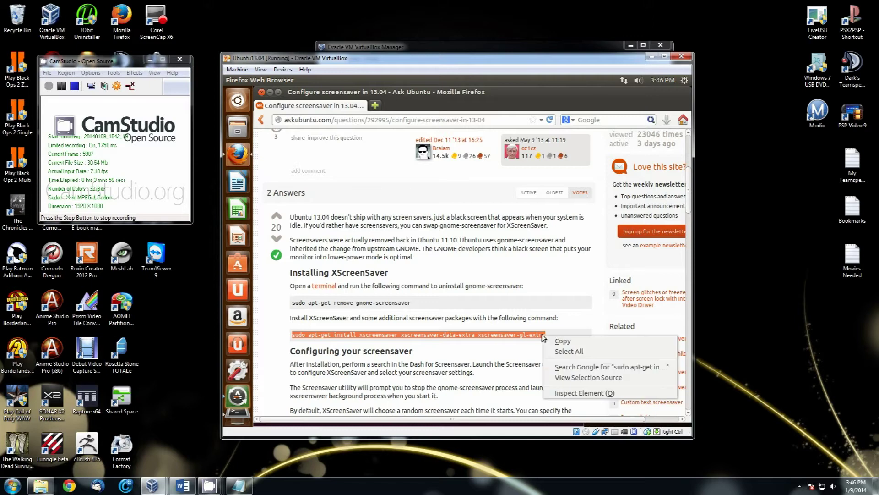
left_click(555, 339)
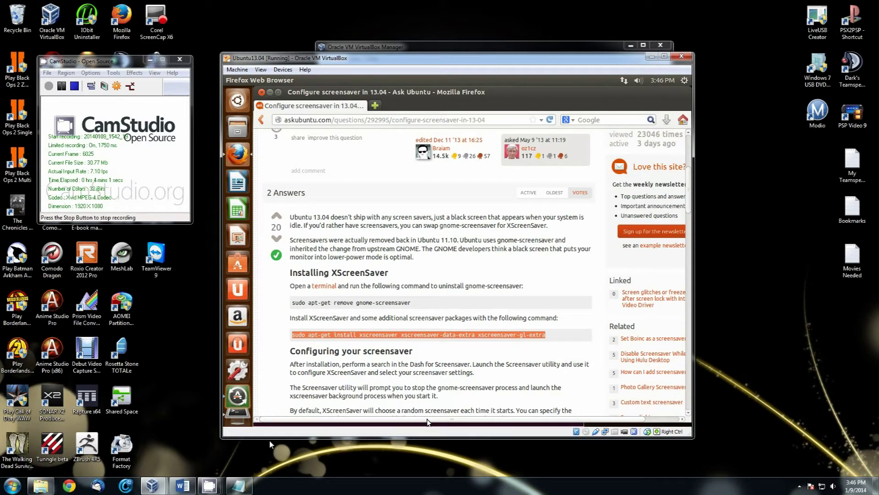
left_click(240, 387)
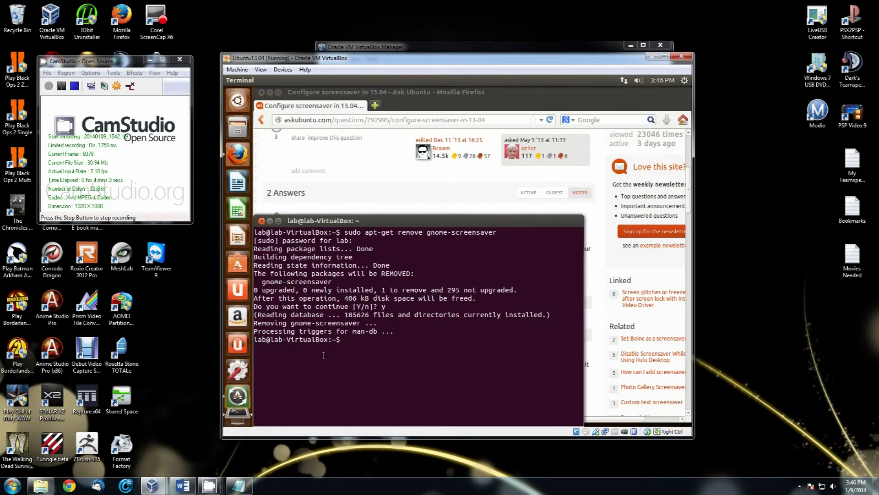
Paste and run the XScreenSaver install command, confirm with y, then close the terminal.
right_click(348, 342)
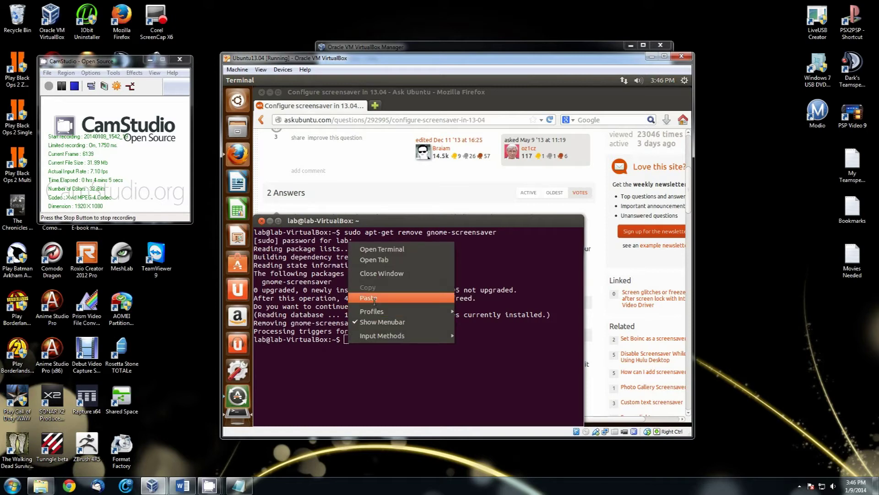
left_click(373, 301)
key("Return")
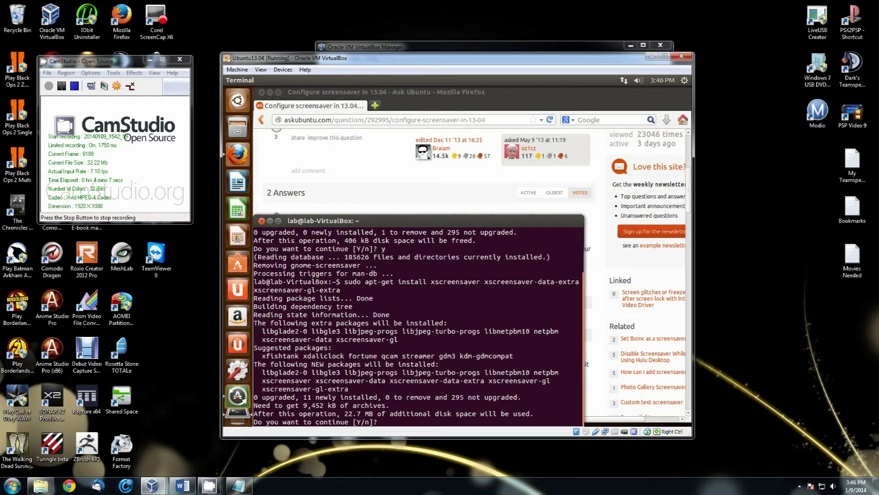
type("y")
key("Return")
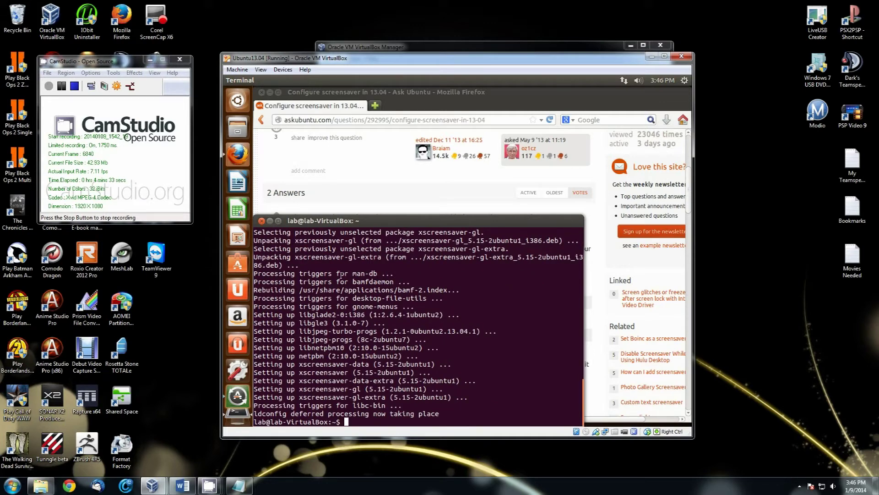
left_click(261, 221)
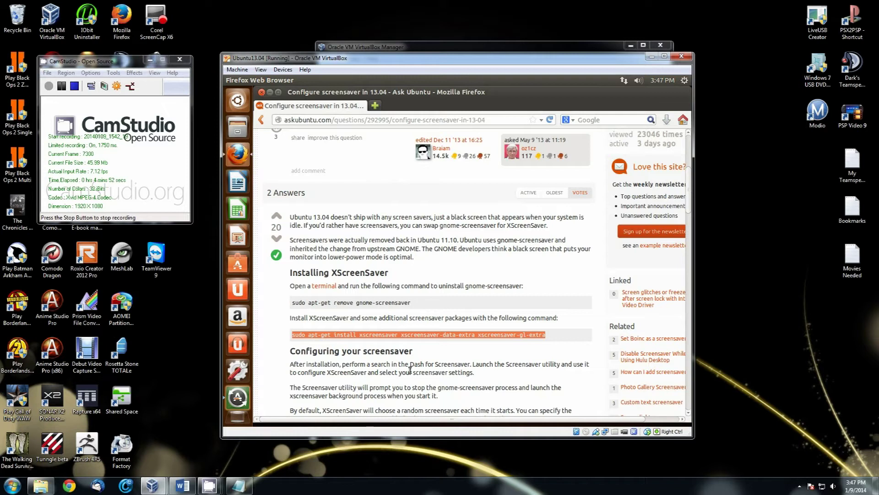
Close Firefox and bring up the Dash search.
left_click(263, 92)
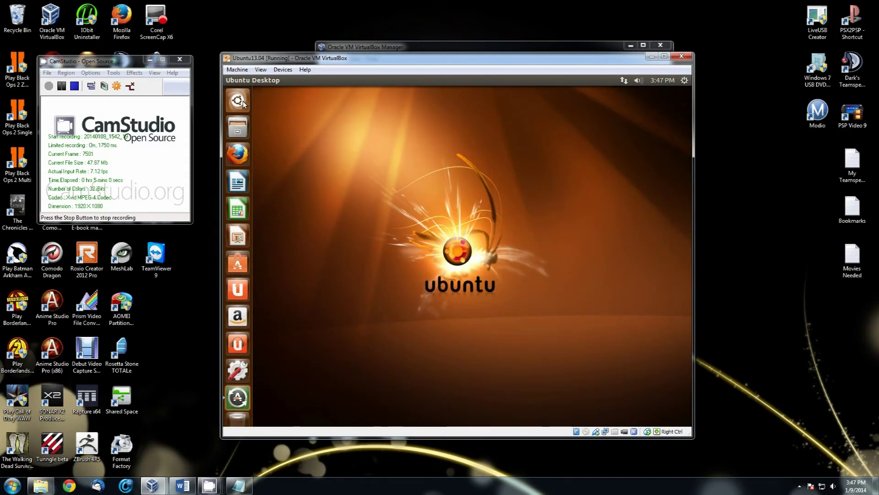
left_click(243, 103)
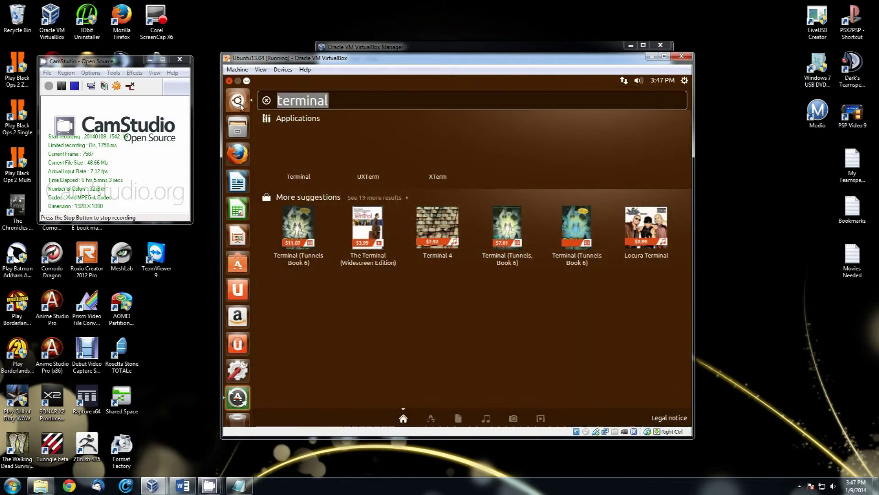
Launch Screensaver from a 'screen' Dash search, stopping the GNOME daemon and starting XScreenSaver's.
type("s")
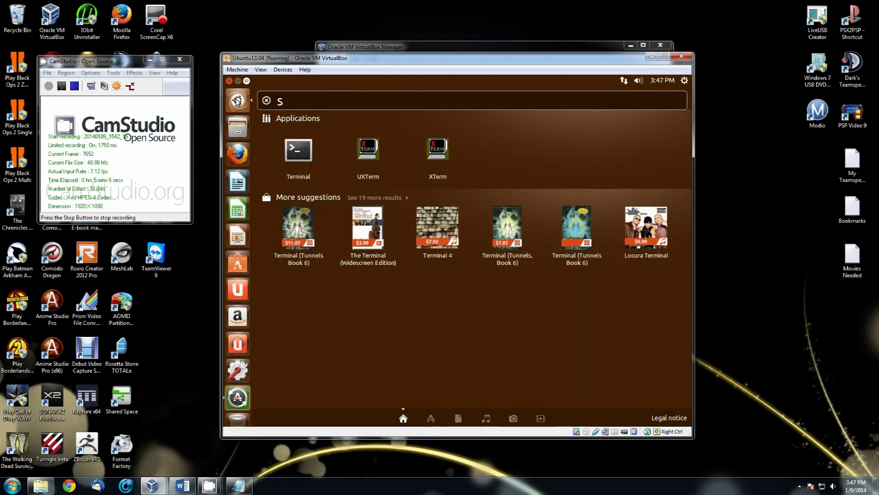
type("creen")
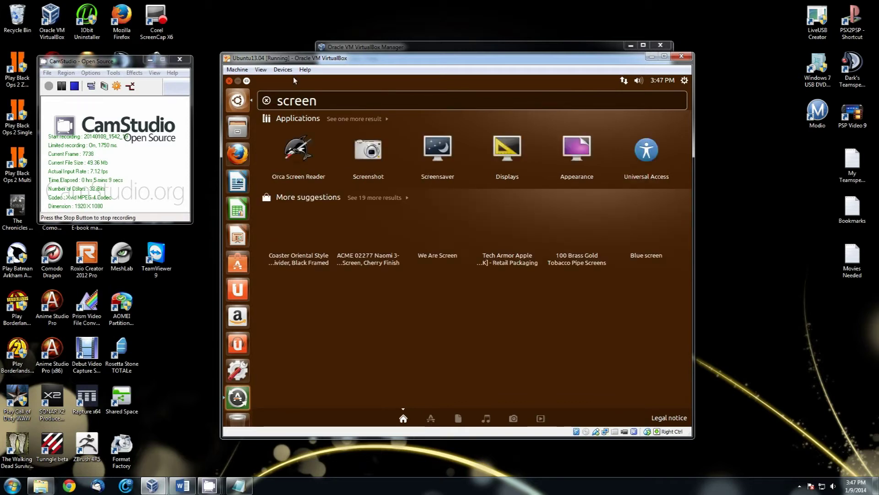
left_click(447, 158)
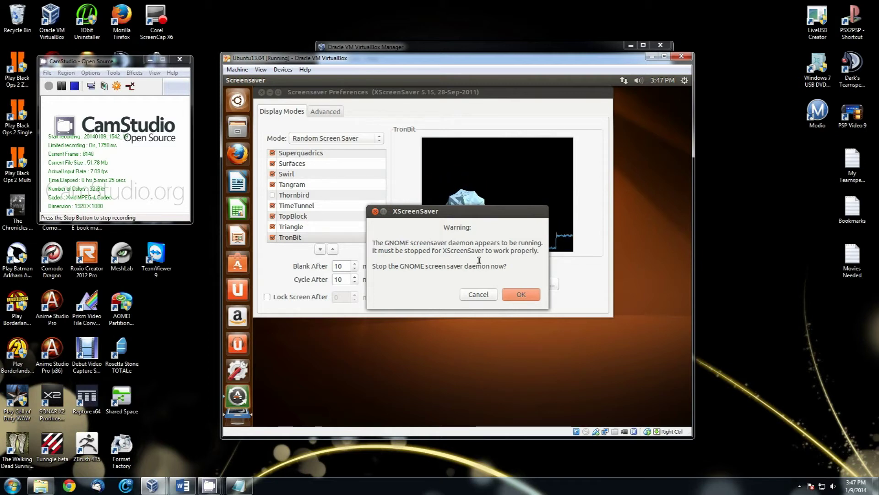
left_click(515, 294)
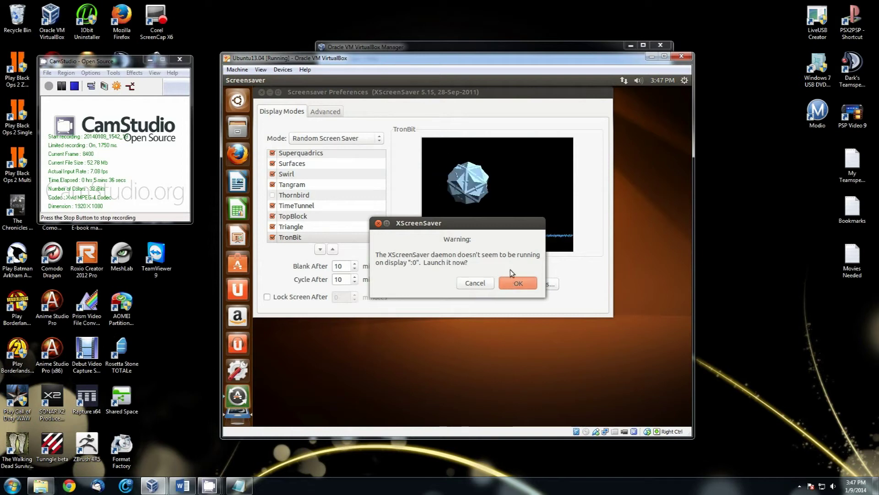
left_click(516, 284)
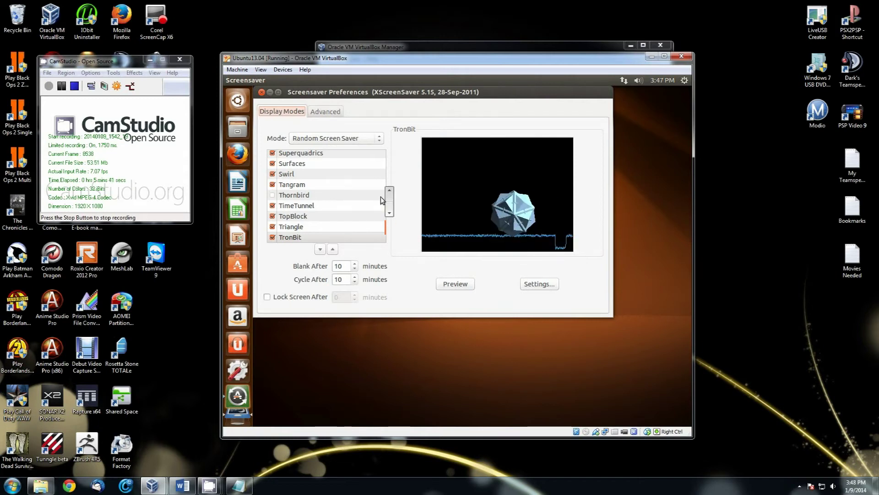
left_click_drag(391, 198, 390, 178)
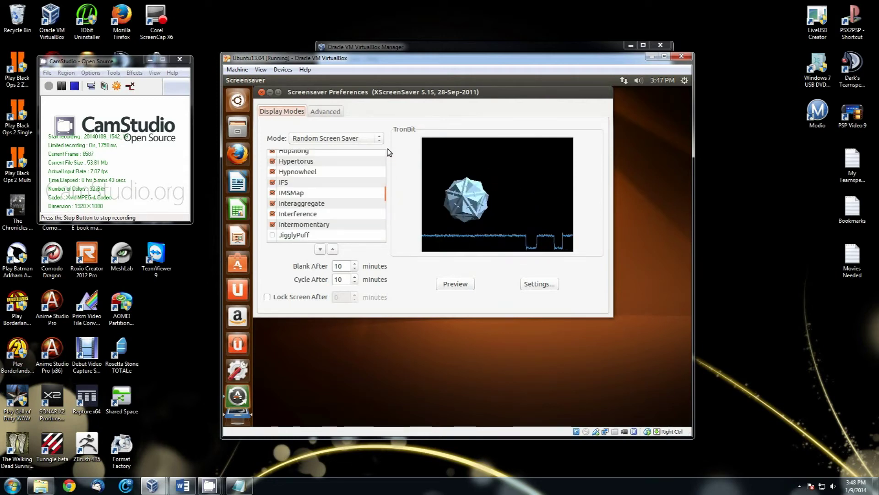
Preview the AntMaze, Apollonian and Apple2 screensavers from the Display Modes list.
left_click_drag(390, 187, 390, 146)
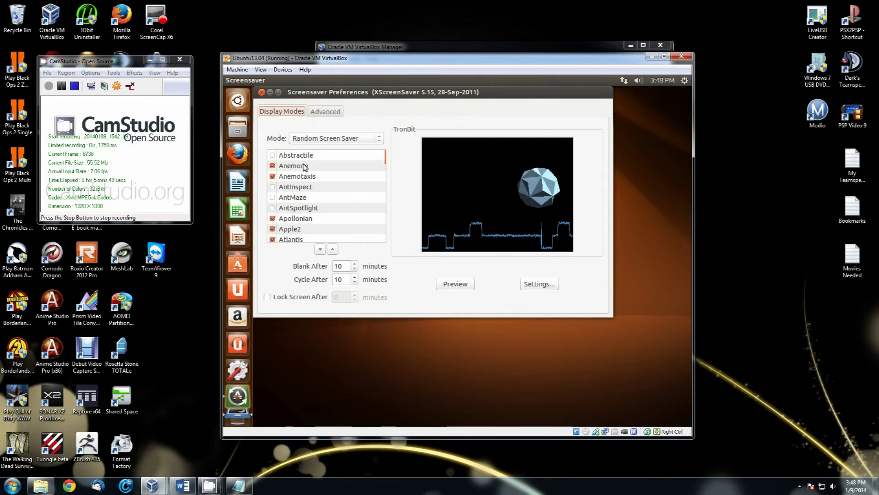
left_click(307, 196)
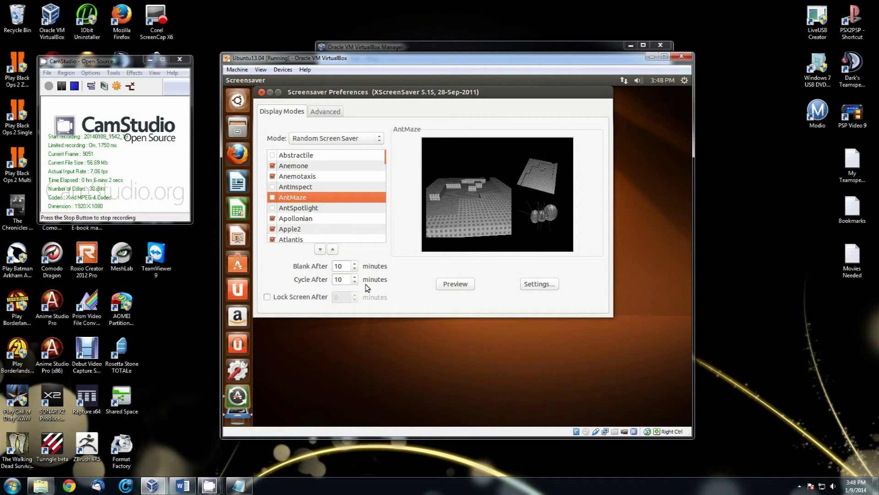
left_click(306, 220)
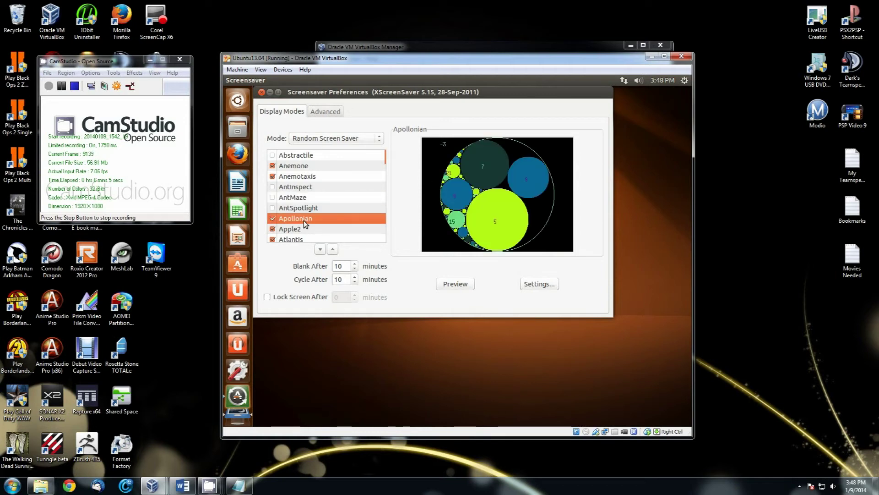
left_click(295, 229)
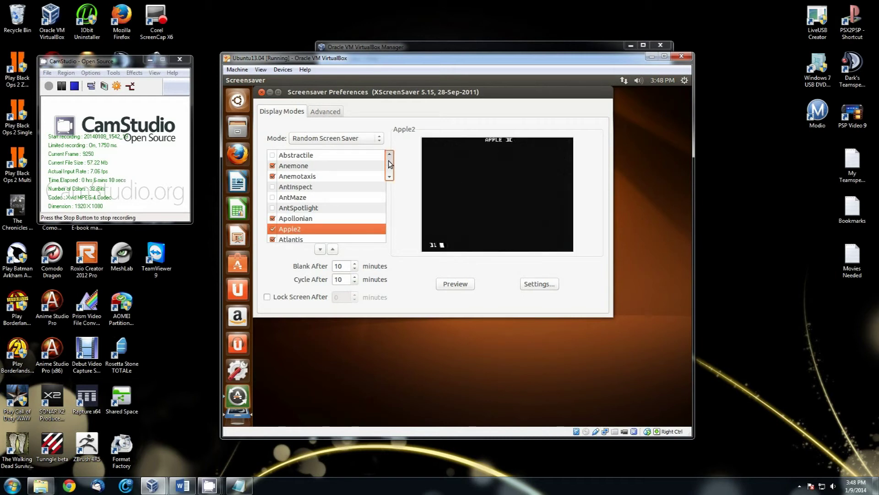
Preview the Galaxy screensaver and briefly open and close its settings.
left_click_drag(390, 164, 390, 185)
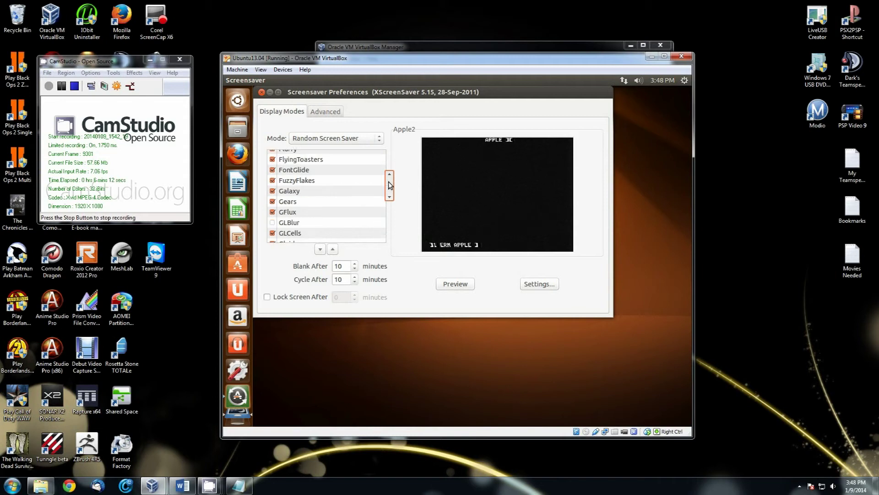
left_click(311, 191)
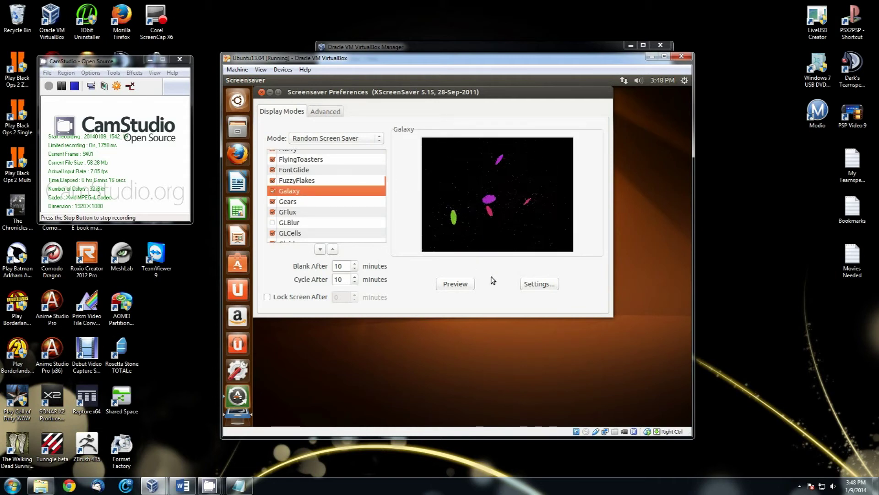
left_click(529, 284)
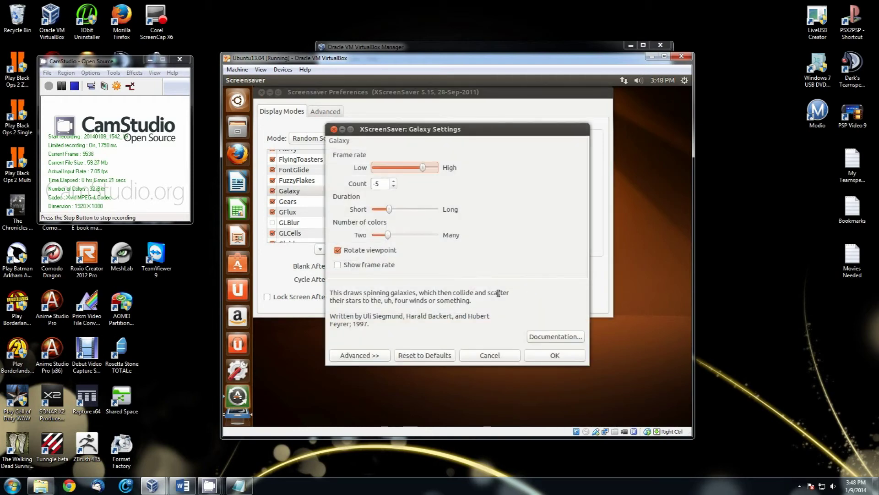
left_click(553, 357)
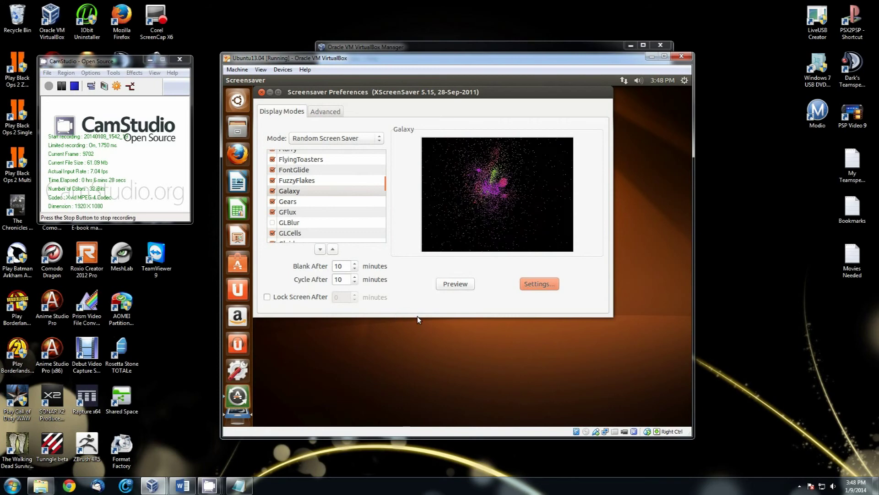
Set Galaxy's frame rate to High and number of colors to Many, save, and preview full screen.
left_click(533, 284)
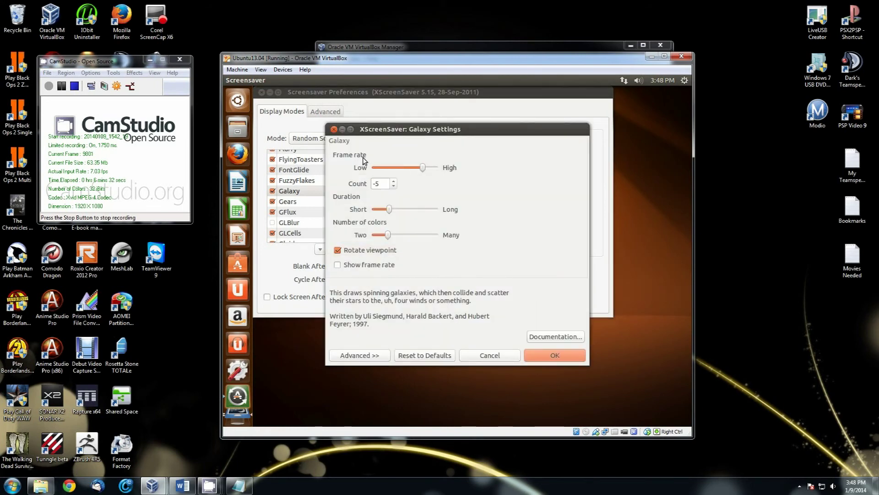
left_click(424, 168)
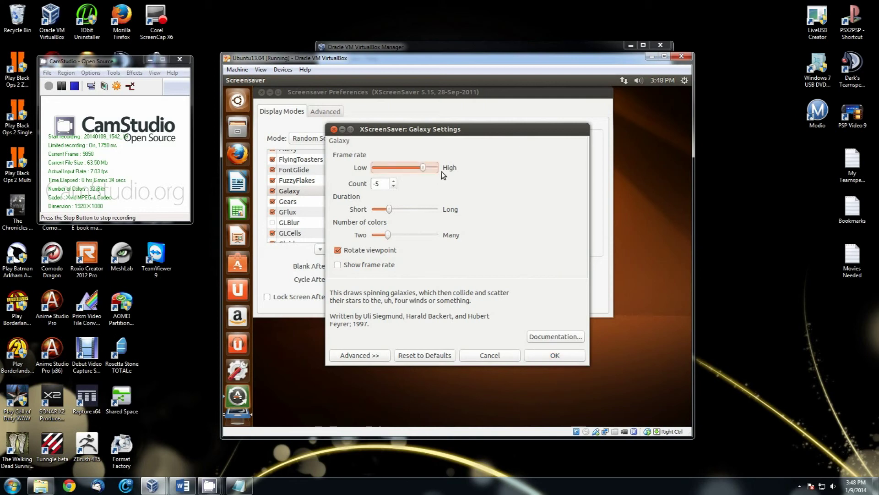
left_click(390, 210)
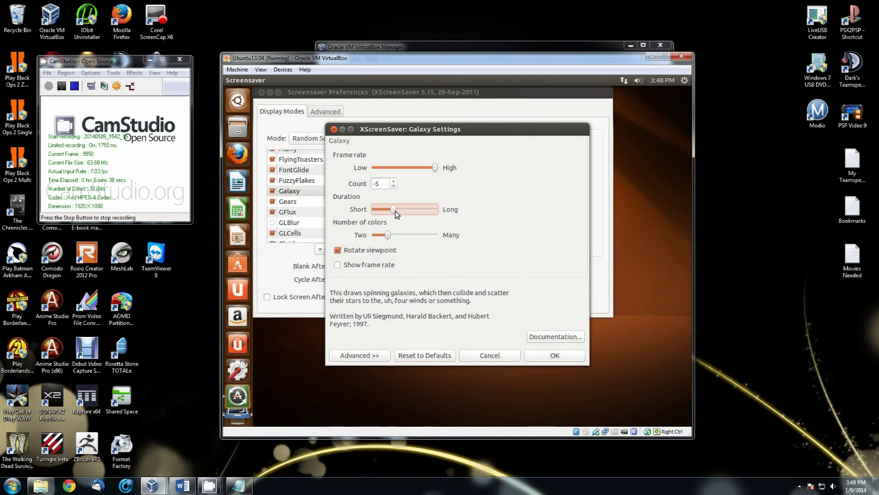
left_click(394, 182)
left_click(394, 182)
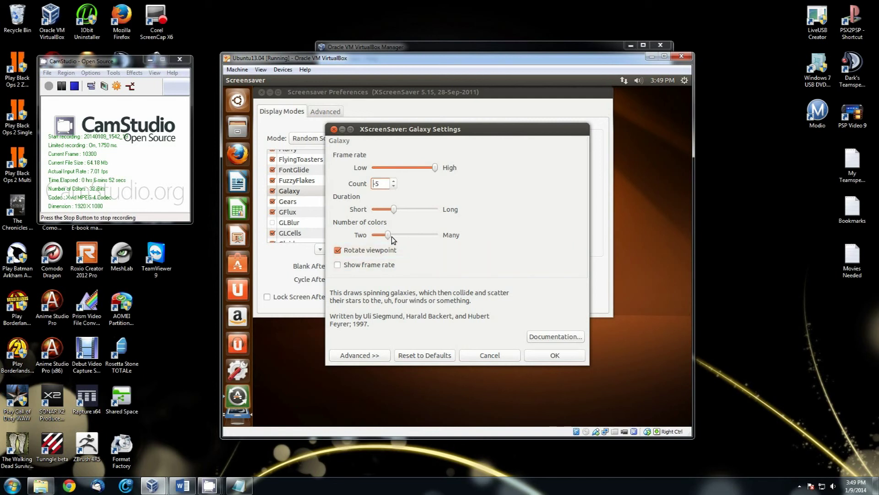
left_click_drag(389, 235, 435, 236)
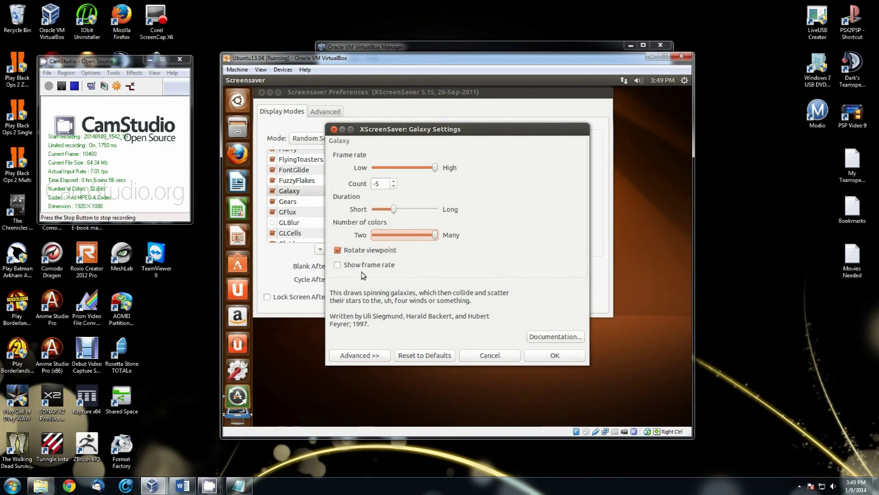
left_click(547, 357)
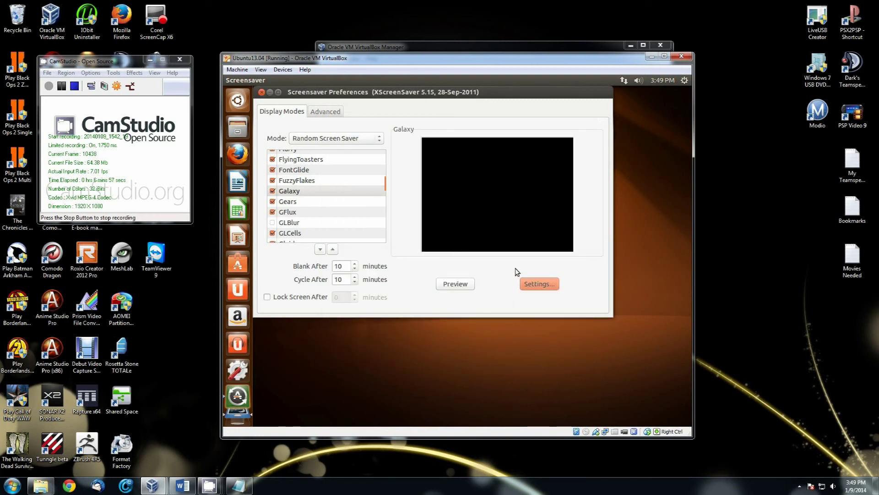
left_click(457, 283)
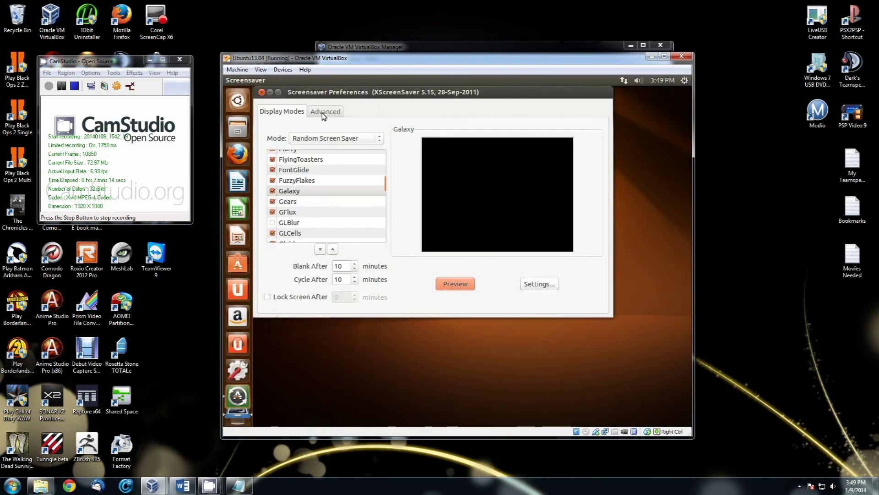
View the Advanced screensaver options, then close the Screensaver Preferences window.
left_click(325, 112)
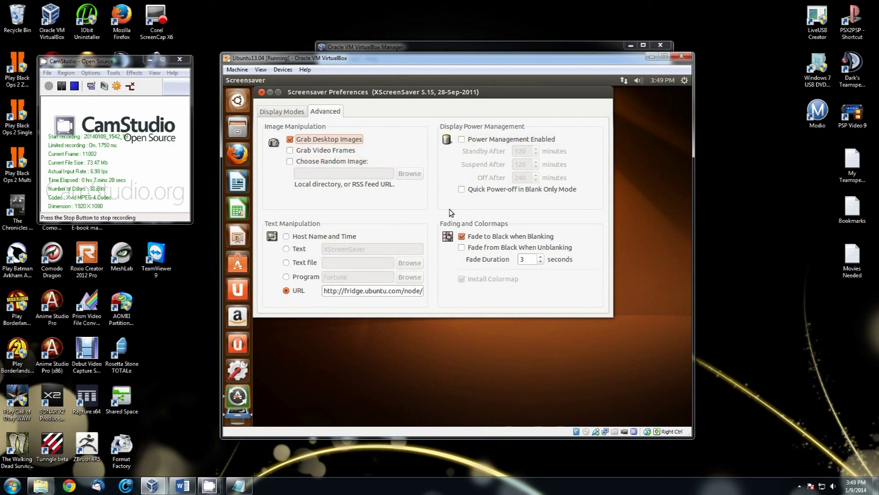
left_click(262, 93)
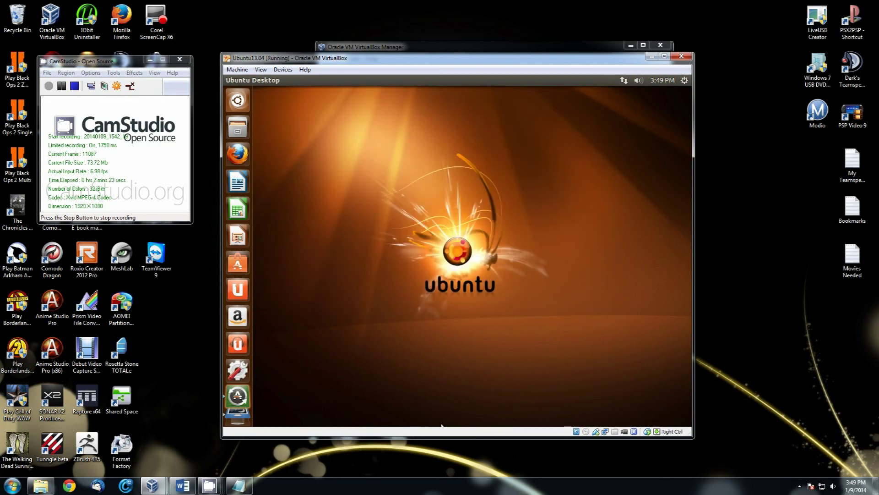